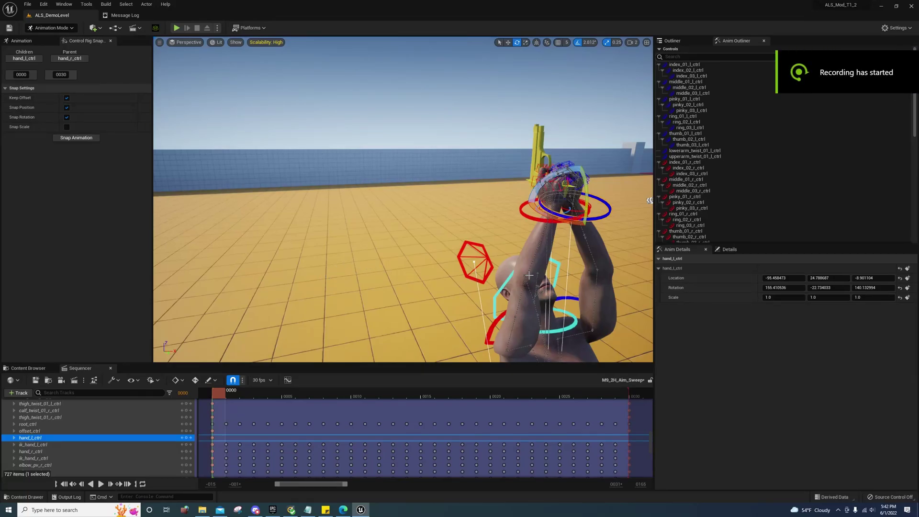
# Move the view closer to the character and switch to the general Animation mode settings.
pyautogui.moveTo(388, 229)
pyautogui.mouseDown(button='right')
pyautogui.moveTo(483, 236)
pyautogui.moveTo(632, 266)
pyautogui.moveTo(502, 216)
pyautogui.moveTo(459, 237)
pyautogui.moveTo(460, 288)
pyautogui.mouseUp(button='right')
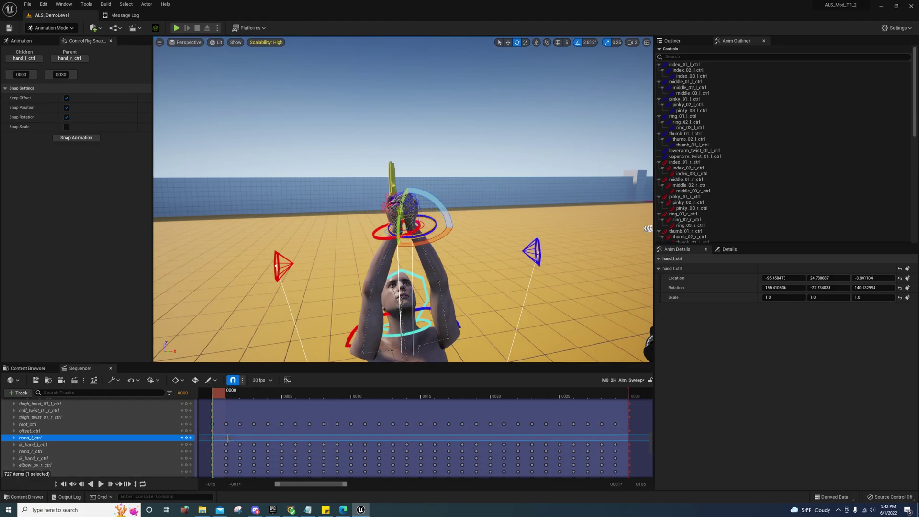
pyautogui.click(111, 41)
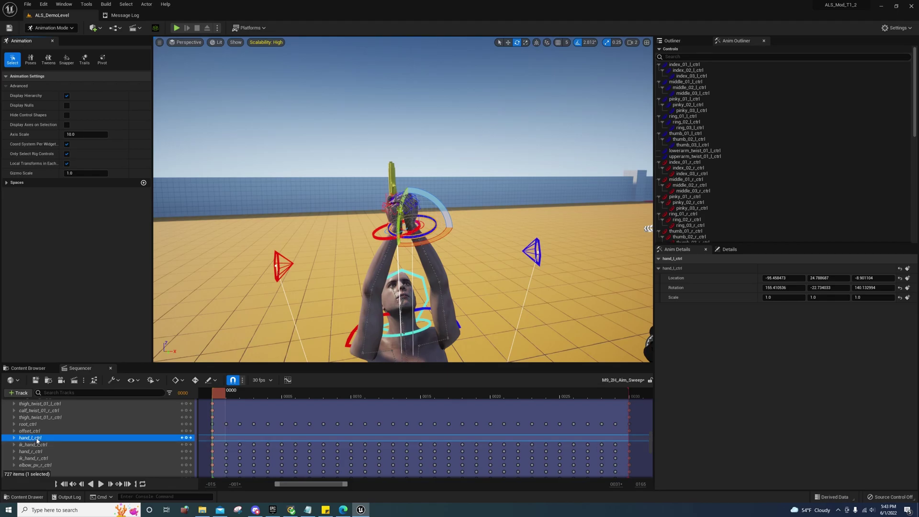
# In the Snapper, assign hand_l_ctrl as the child and hand_r_ctrl as the parent.
pyautogui.moveTo(218, 397)
pyautogui.mouseDown()
pyautogui.moveTo(416, 409)
pyautogui.moveTo(221, 400)
pyautogui.mouseUp()
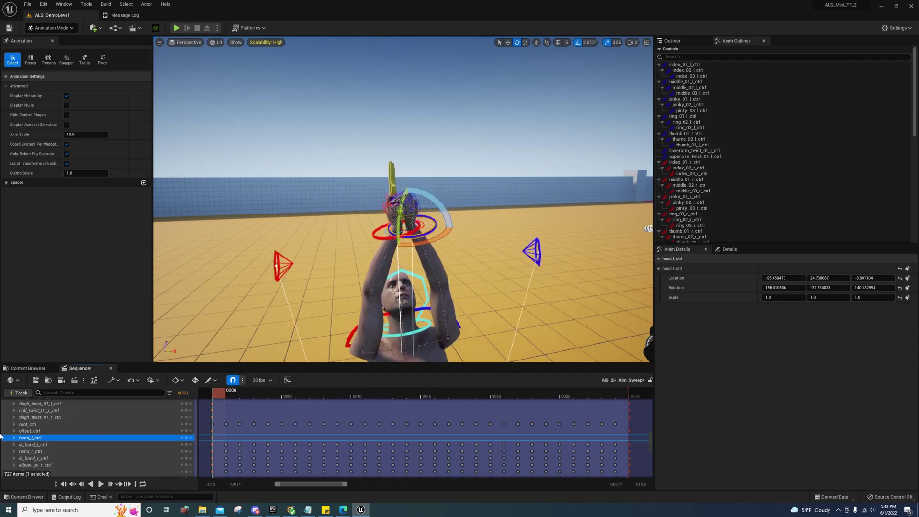
pyautogui.click(66, 61)
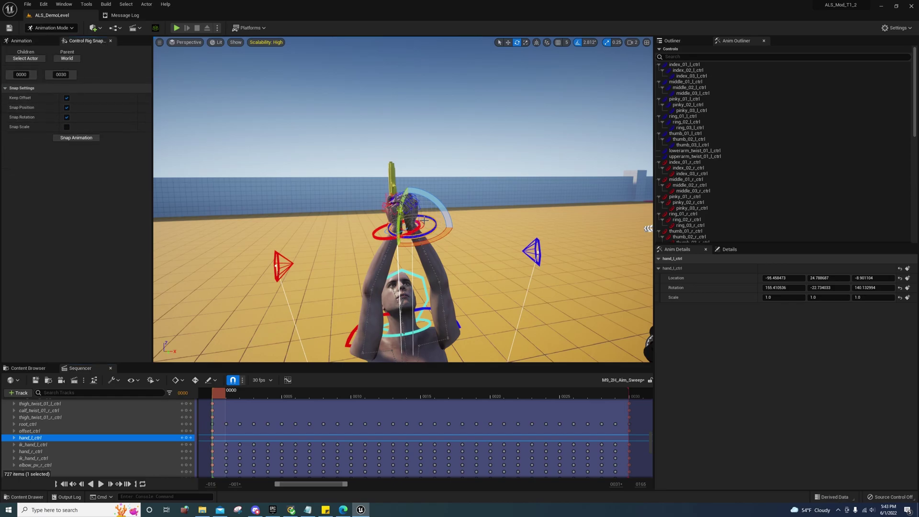
pyautogui.click(30, 60)
pyautogui.click(401, 207)
pyautogui.click(69, 58)
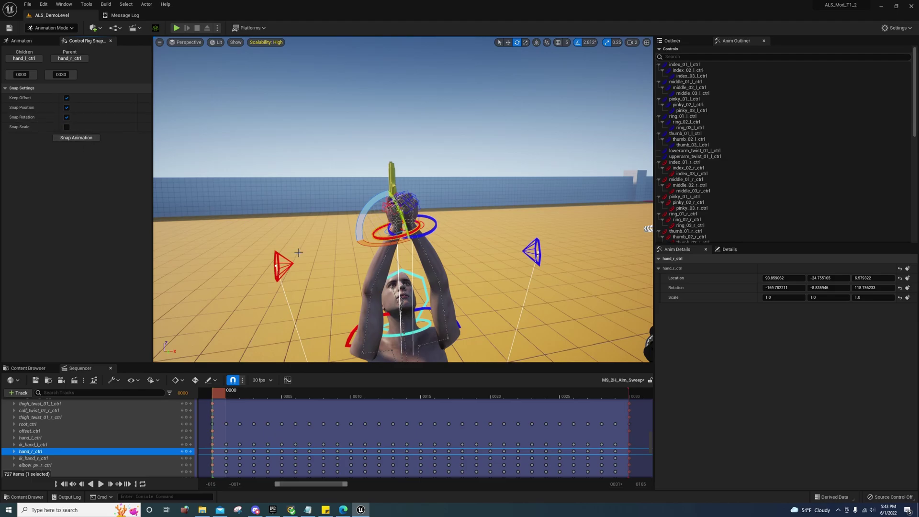
# Pull back and orbit the view to inspect both arms, hands and the pistol.
pyautogui.moveTo(297, 252); pyautogui.dragTo(297, 245, button='right')
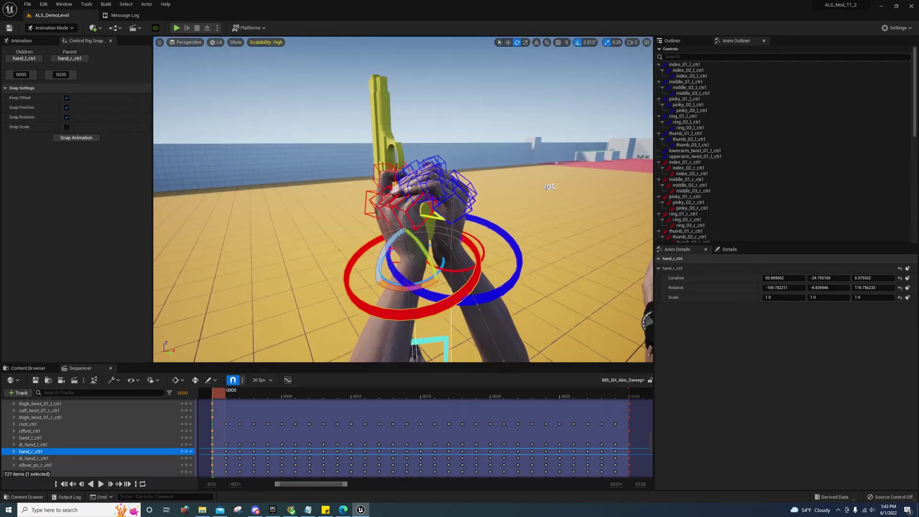
pyautogui.moveTo(298, 244); pyautogui.dragTo(548, 187, button='right')
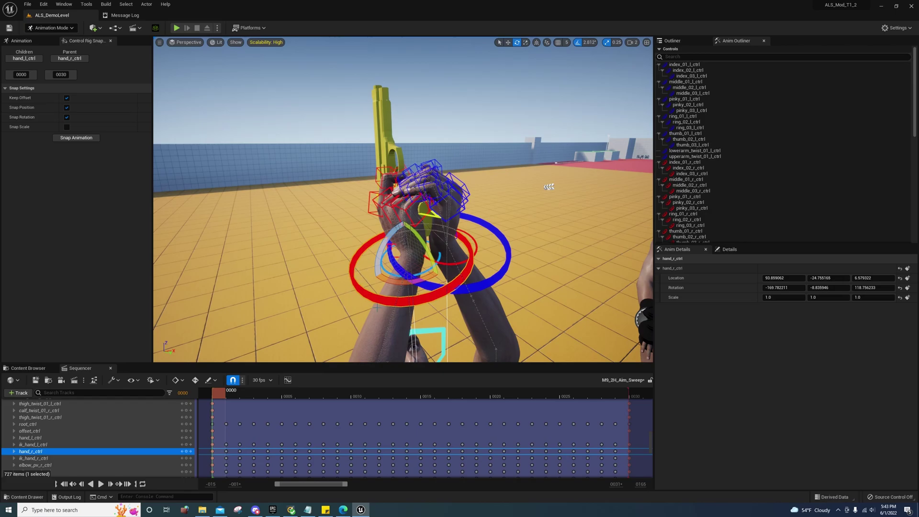
pyautogui.moveTo(377, 306); pyautogui.dragTo(372, 311, button='right')
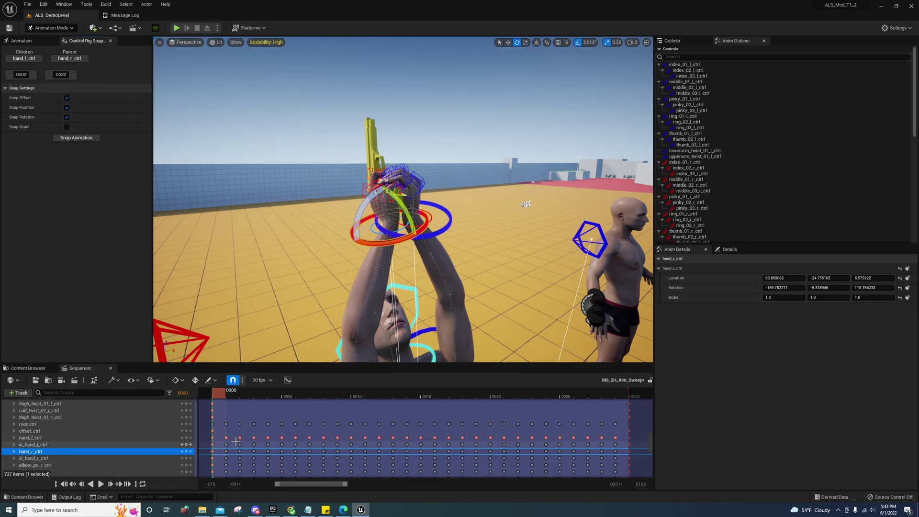
pyautogui.moveTo(218, 395); pyautogui.dragTo(287, 395)
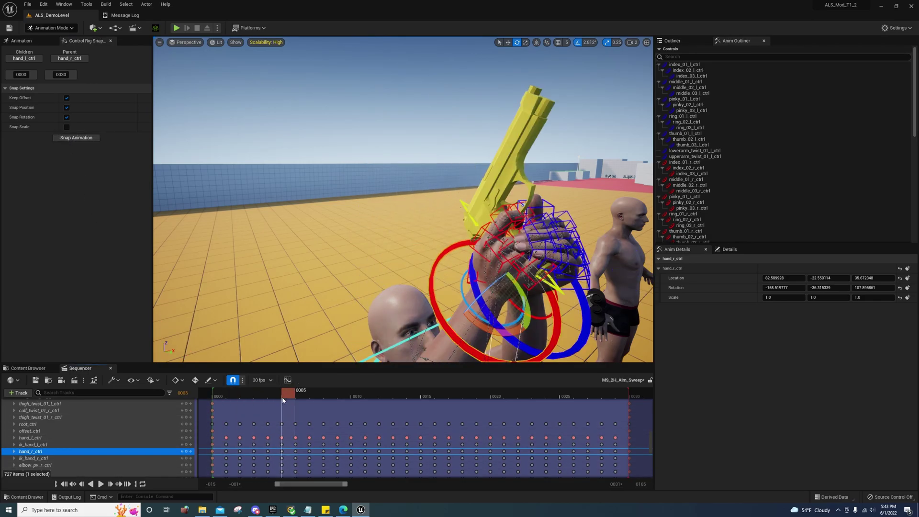
pyautogui.moveTo(402, 216); pyautogui.dragTo(402, 216, button='right')
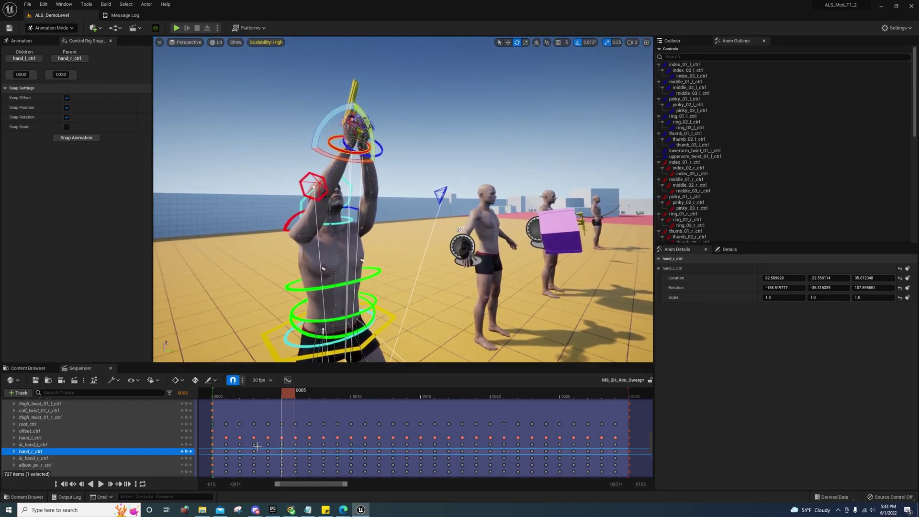
pyautogui.moveTo(289, 394); pyautogui.dragTo(492, 431)
pyautogui.moveTo(459, 361); pyautogui.dragTo(459, 361, button='right')
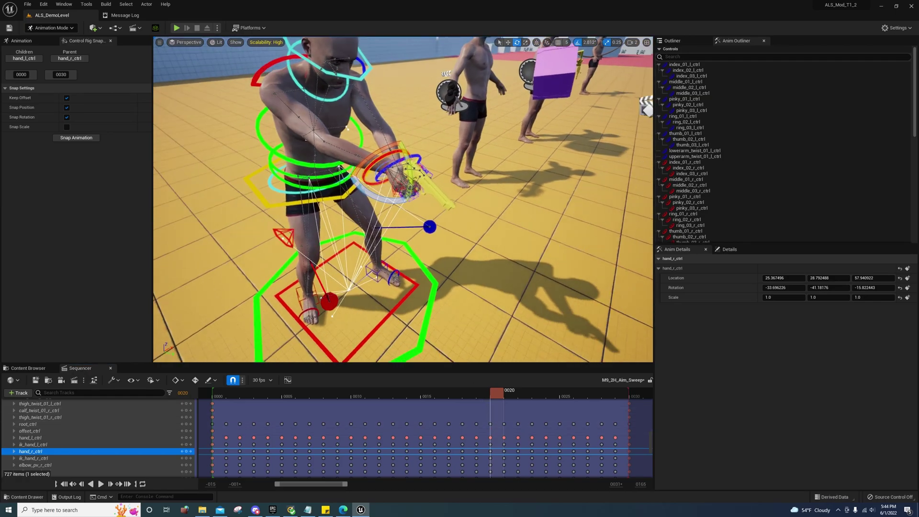
pyautogui.moveTo(179, 166); pyautogui.dragTo(179, 166, button='right')
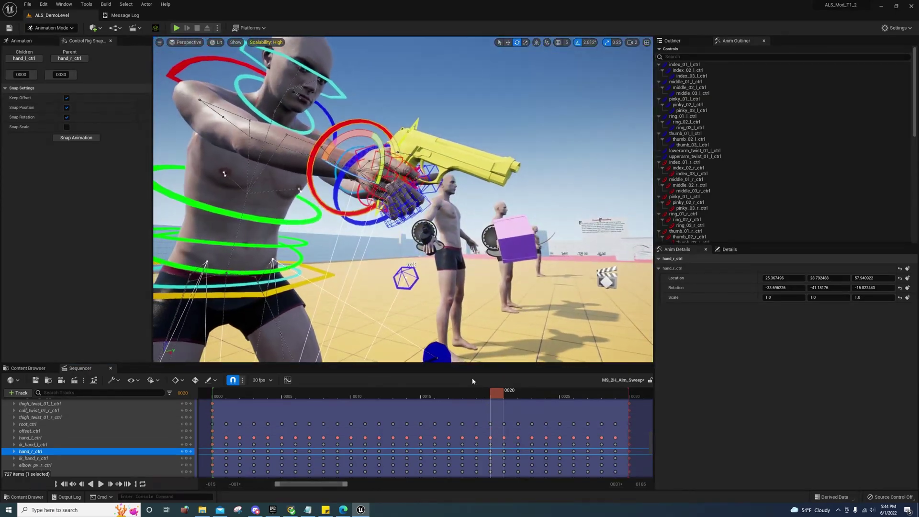
pyautogui.moveTo(500, 392); pyautogui.dragTo(553, 393)
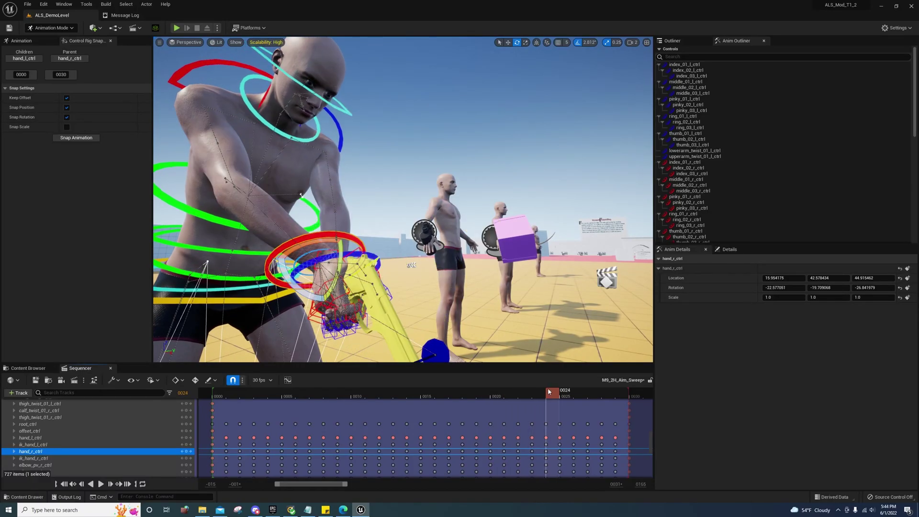
pyautogui.moveTo(402, 201); pyautogui.dragTo(402, 201, button='right')
pyautogui.moveTo(552, 393); pyautogui.dragTo(621, 397)
pyautogui.moveTo(522, 338); pyautogui.dragTo(522, 337, button='right')
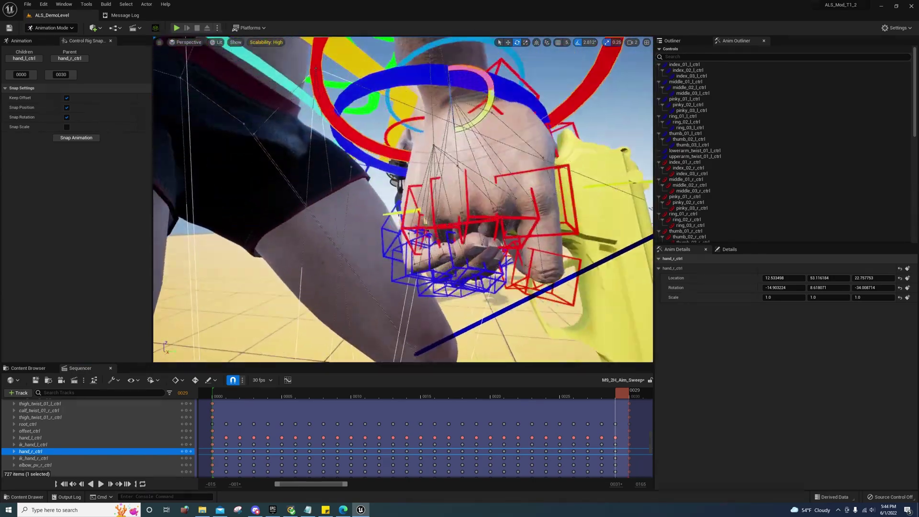
pyautogui.moveTo(403, 200); pyautogui.dragTo(403, 200, button='right')
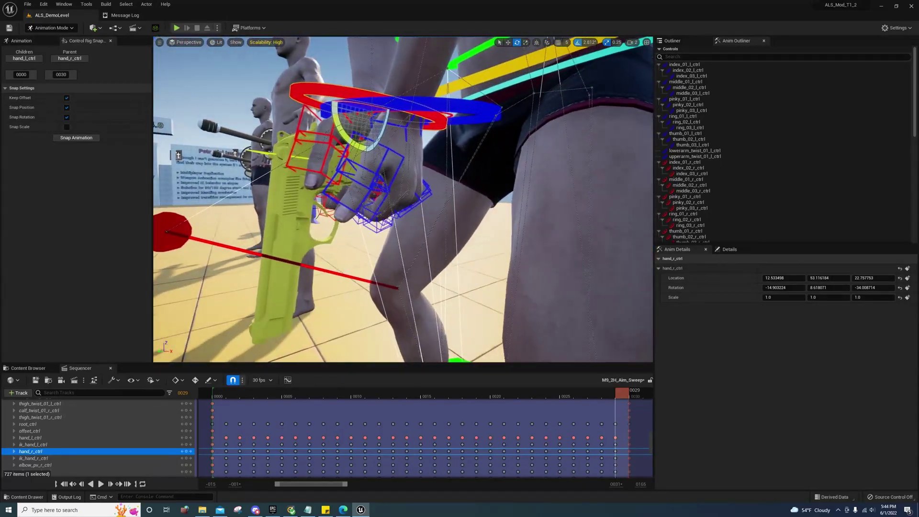
pyautogui.moveTo(457, 311); pyautogui.dragTo(456, 311, button='right')
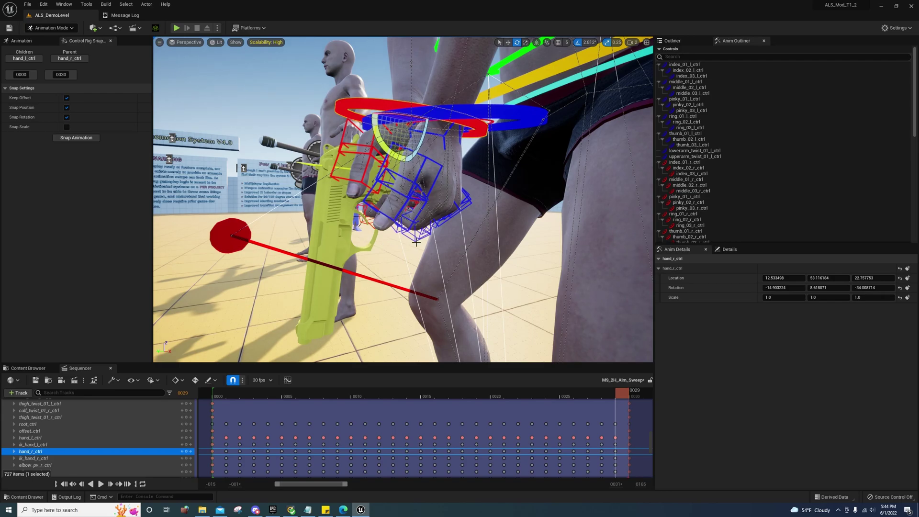
pyautogui.moveTo(415, 242); pyautogui.dragTo(420, 243, button='right')
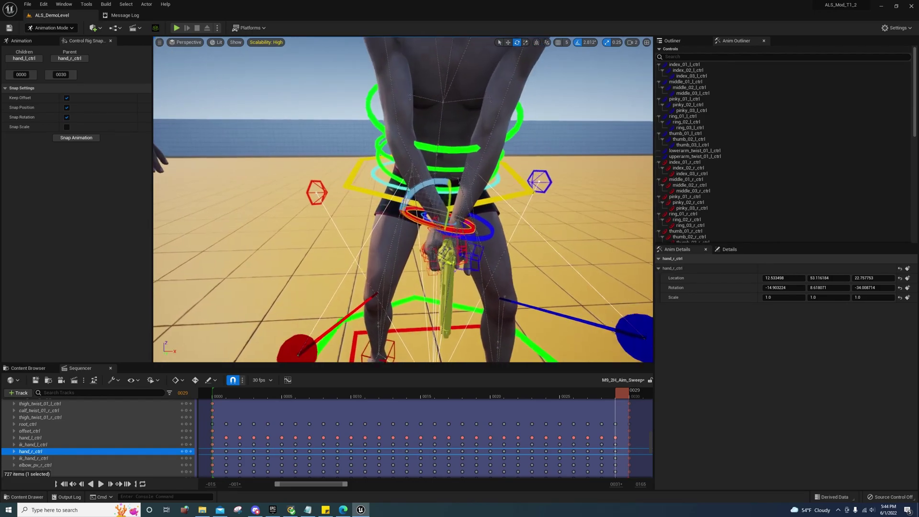
# Leave the Control Rig Snapper for the Animation tab's general settings.
pyautogui.click(24, 40)
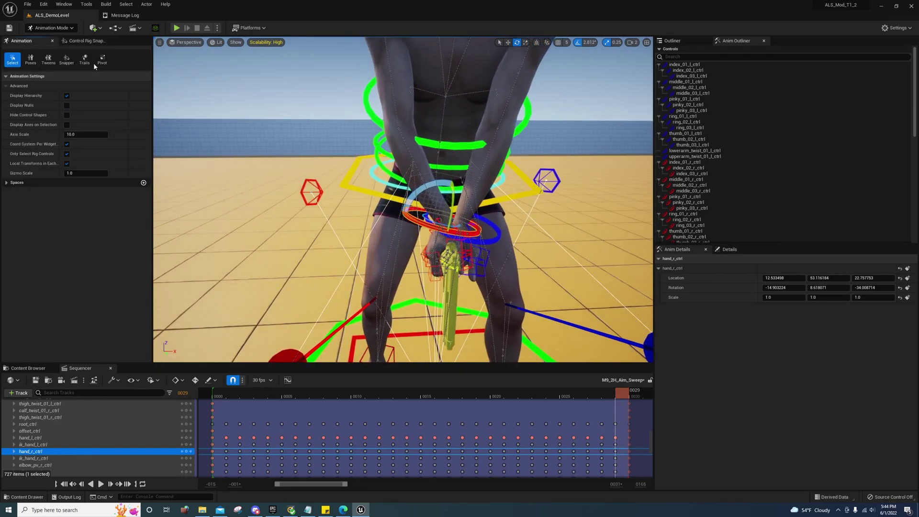